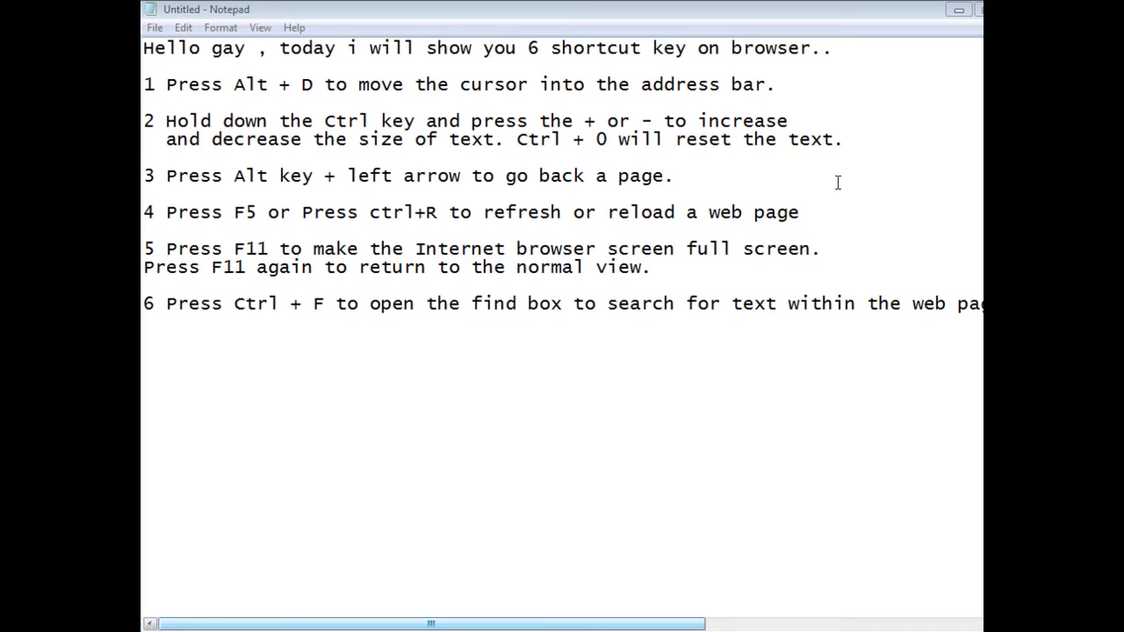
# - Highlight the intro line, then shortcut 1 about the address bar, in the Notepad list
pyautogui.click(576, 70)
pyautogui.moveTo(144, 47); pyautogui.dragTo(292, 53)
pyautogui.moveTo(243, 83); pyautogui.dragTo(1107, 84)
pyautogui.click(1107, 84)
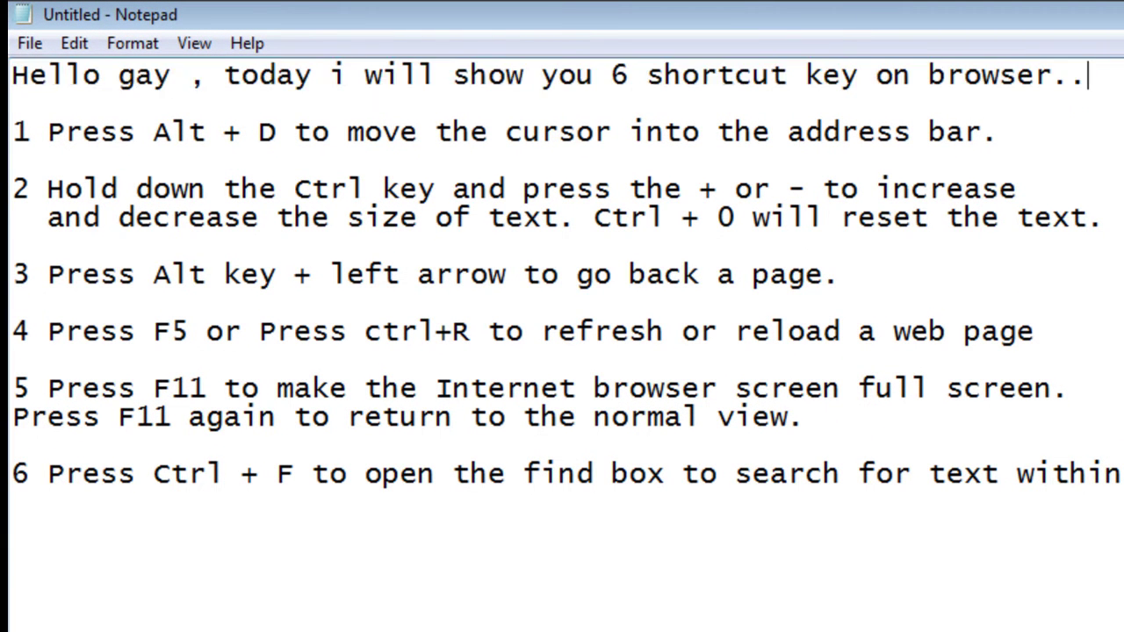
pyautogui.moveTo(21, 130)
pyautogui.mouseDown()
pyautogui.moveTo(361, 156)
pyautogui.moveTo(1004, 134)
pyautogui.mouseUp()
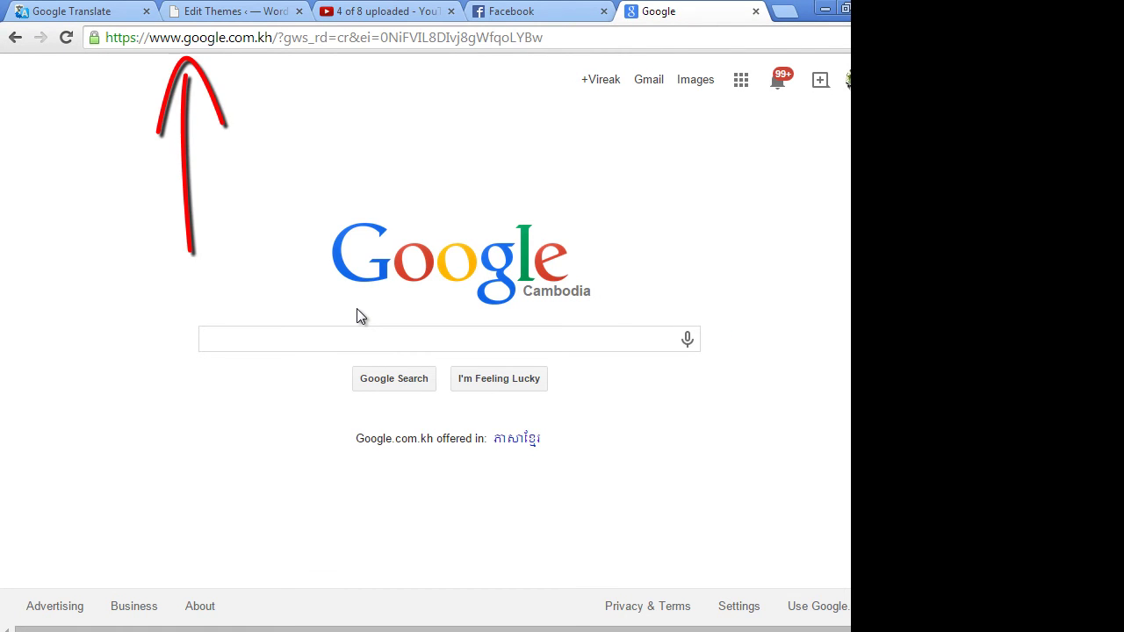
# - Select the whole Google URL in Chrome's address bar with Alt+D, then return to Notepad
pyautogui.hotkey('alt', 'd')
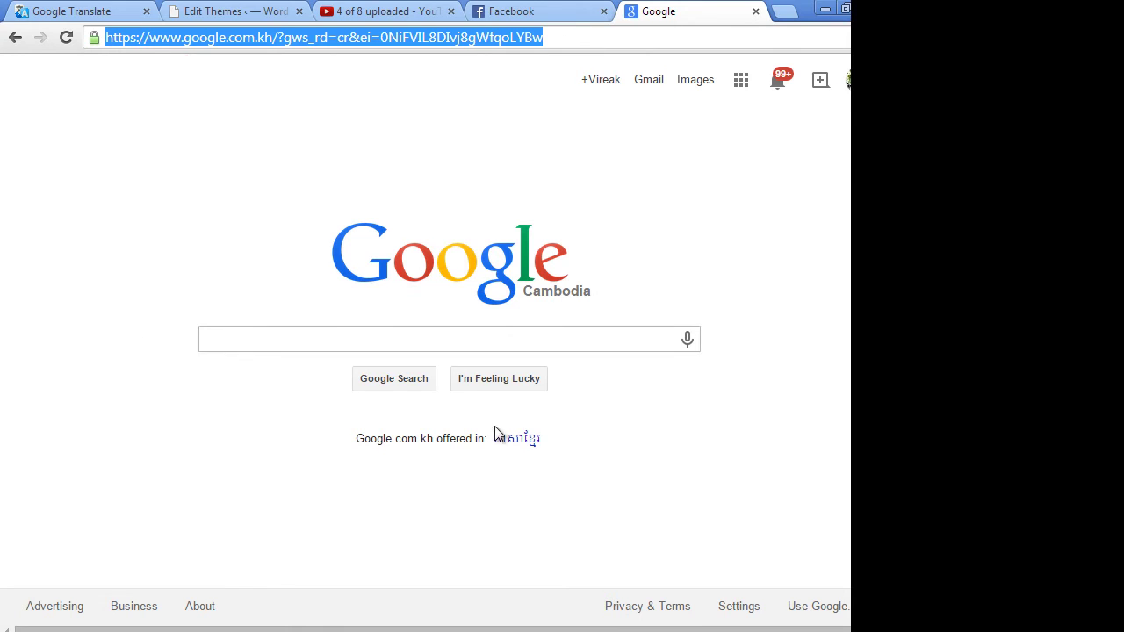
pyautogui.hotkey('alt', 'Tab')
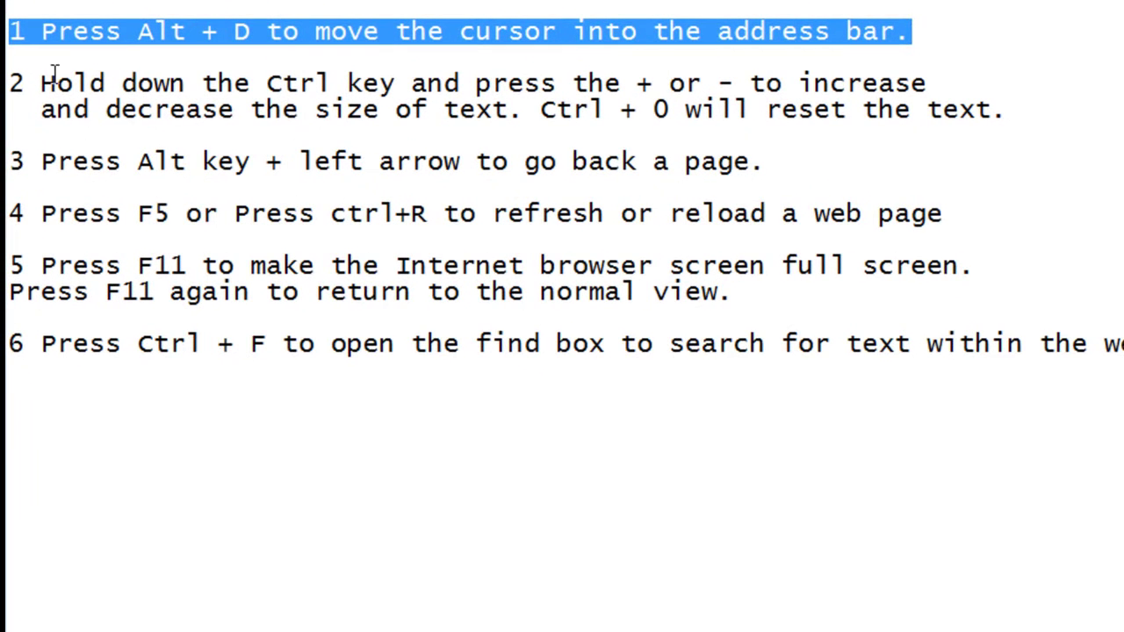
# - Highlight shortcut 2's 'Hold down Ctrl' text-size instruction, then bring Chrome's Google page forward
pyautogui.moveTo(41, 84); pyautogui.dragTo(303, 84)
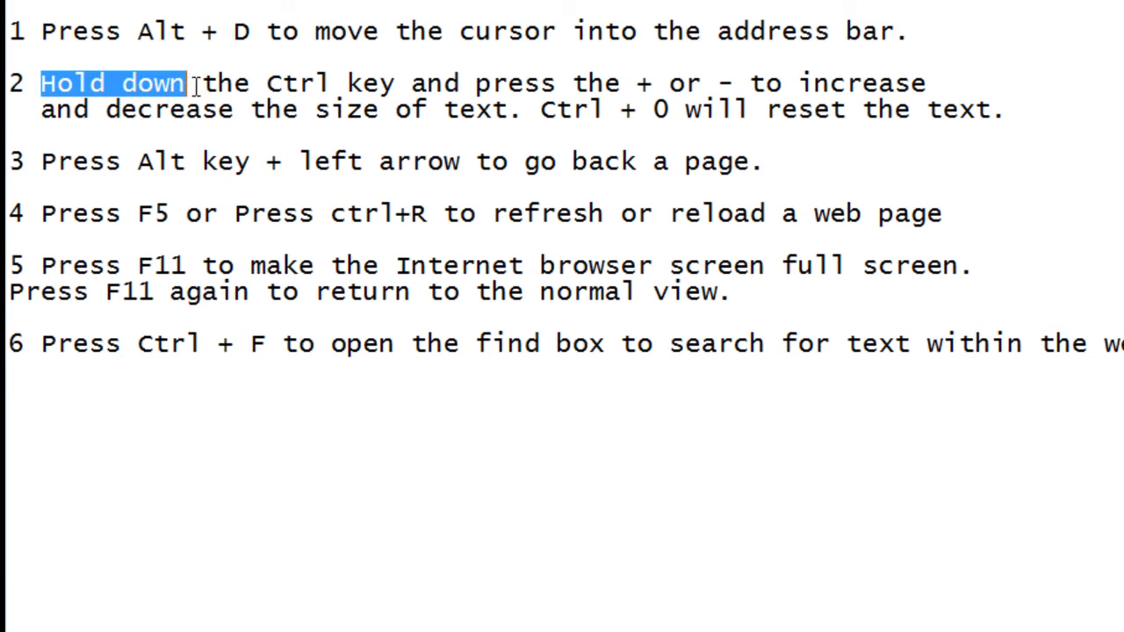
pyautogui.moveTo(303, 84); pyautogui.dragTo(387, 83)
pyautogui.moveTo(475, 83)
pyautogui.mouseDown()
pyautogui.moveTo(753, 83)
pyautogui.moveTo(180, 115)
pyautogui.moveTo(992, 110)
pyautogui.mouseUp()
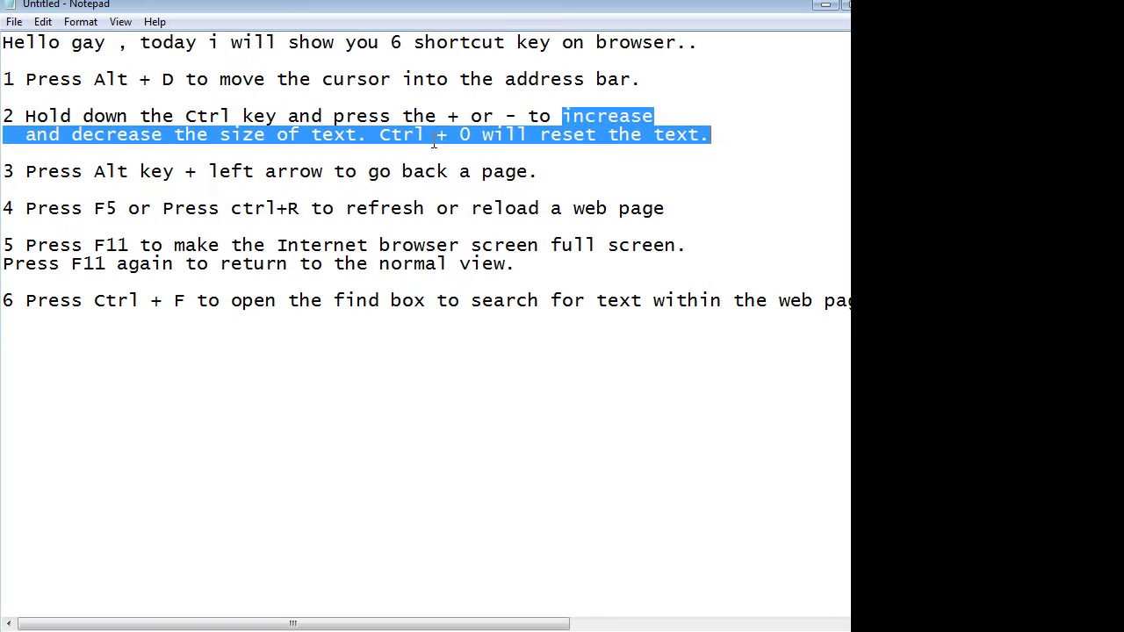
pyautogui.click(436, 135)
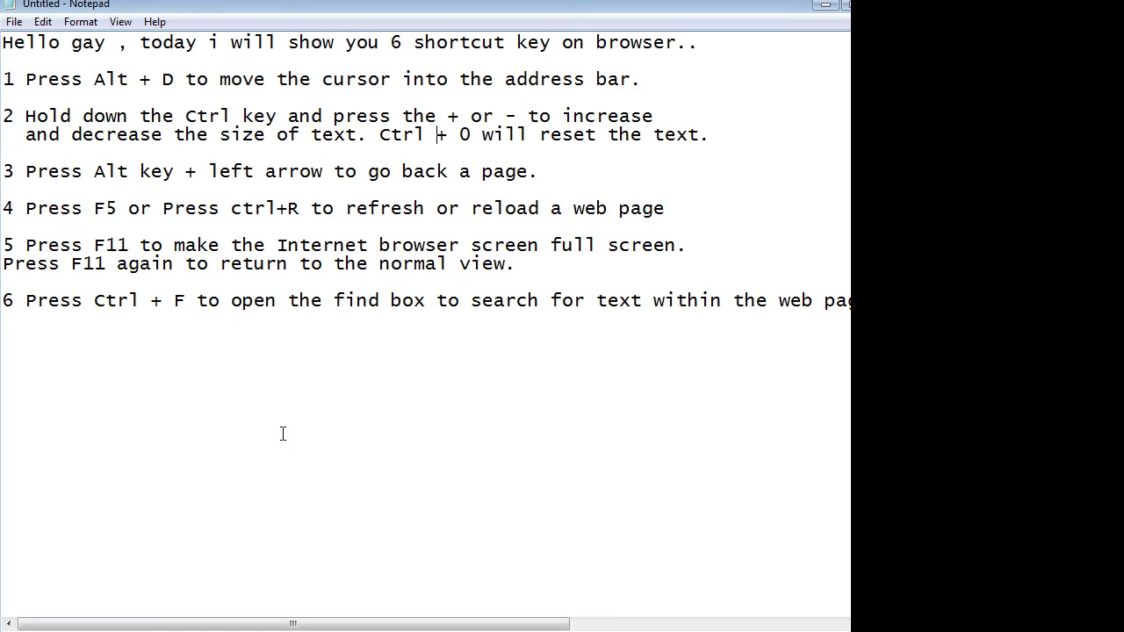
pyautogui.click(250, 631)
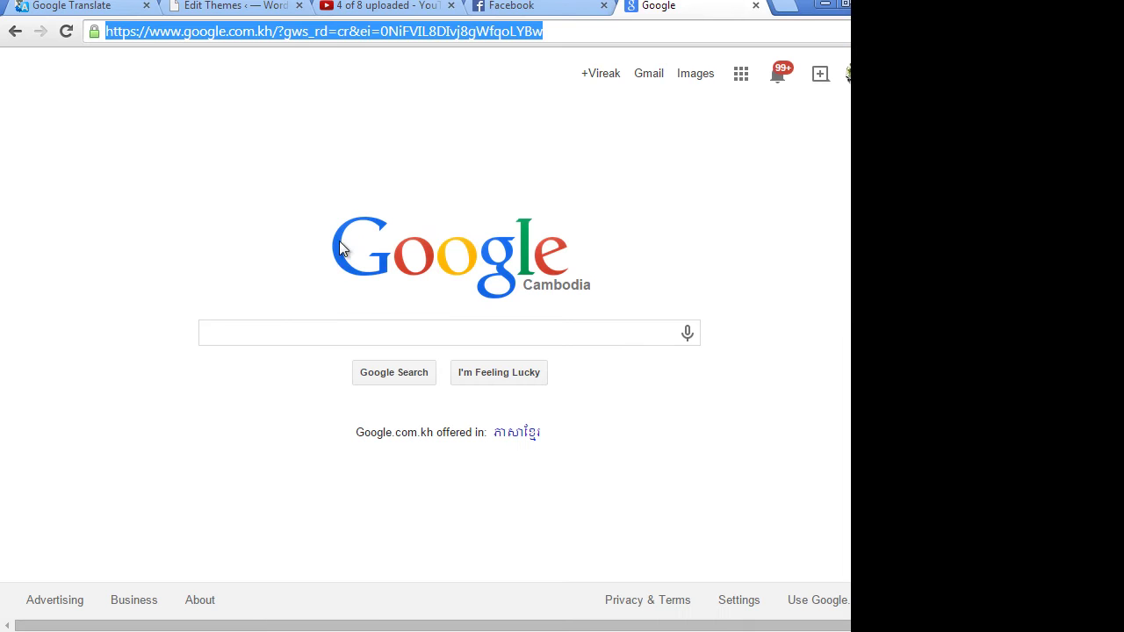
# - Zoom the Google page out to 33%, back in to 90%, then reset it to 100%
pyautogui.click(353, 188)
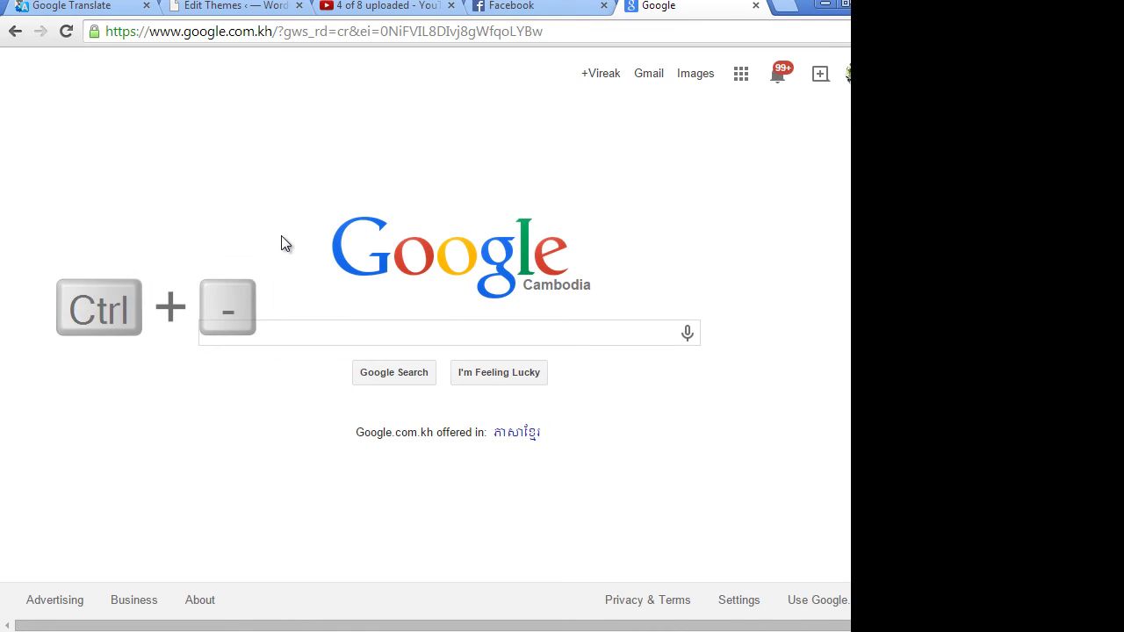
pyautogui.hotkey('ctrl', '-')
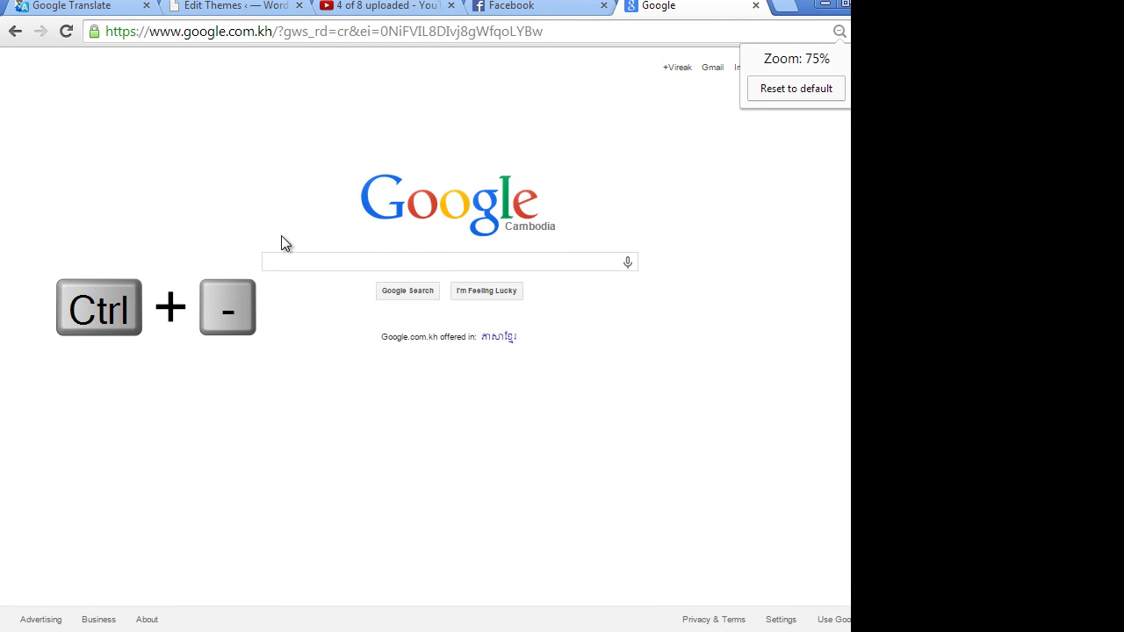
pyautogui.hotkey('ctrl', '-')
pyautogui.hotkey('ctrl', '-')
pyautogui.hotkey('ctrl', '-')
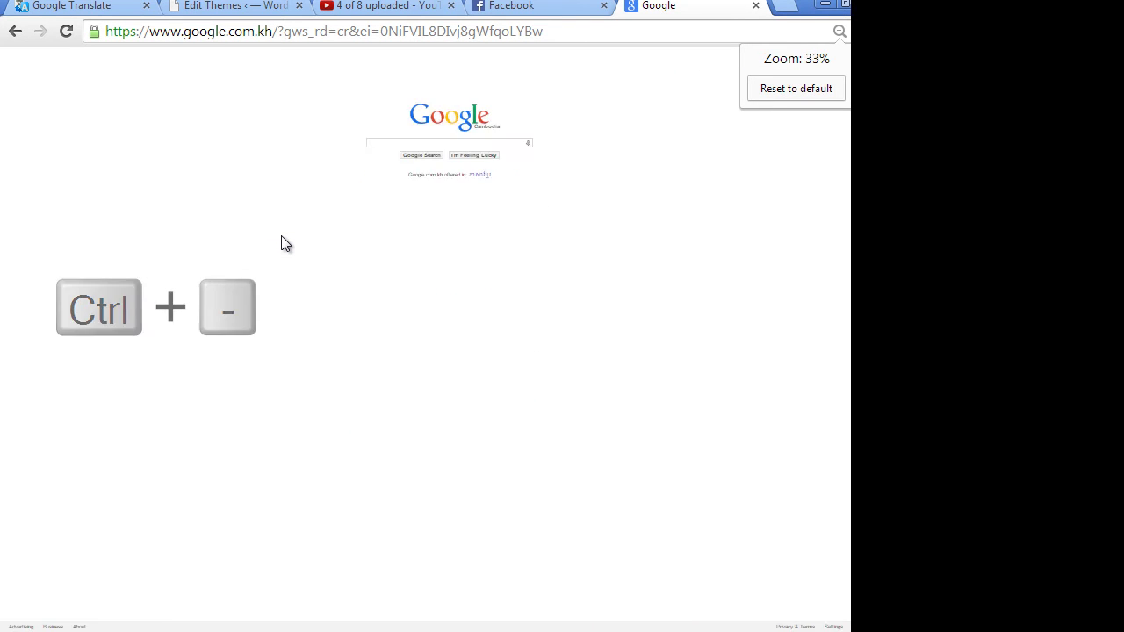
pyautogui.hotkey('ctrl', '=')
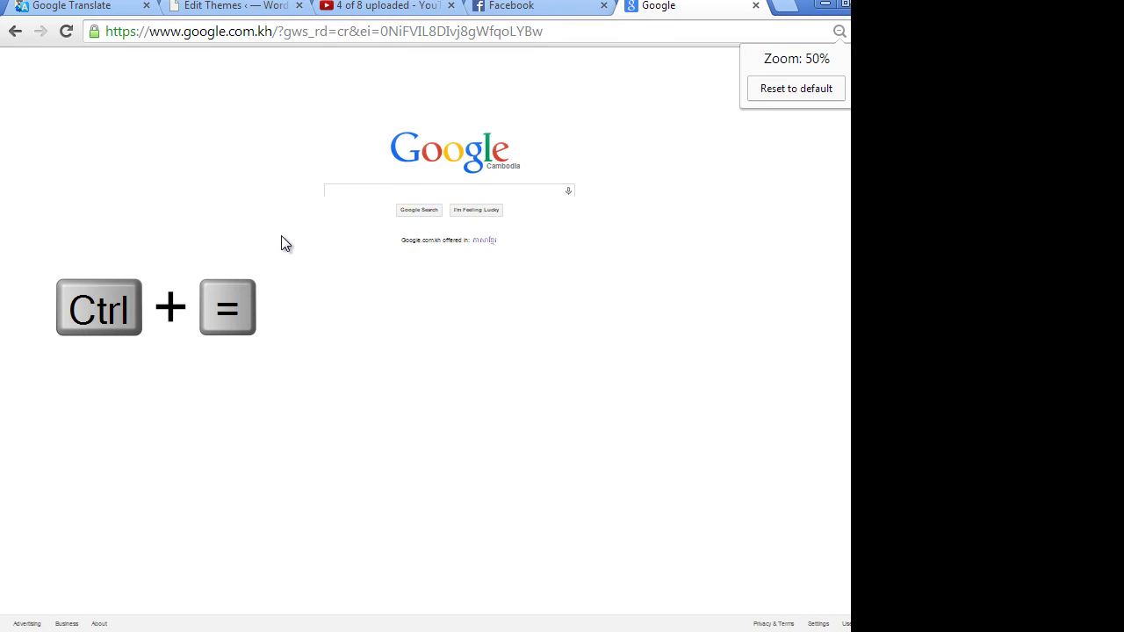
pyautogui.hotkey('ctrl', '=')
pyautogui.hotkey('ctrl', '=')
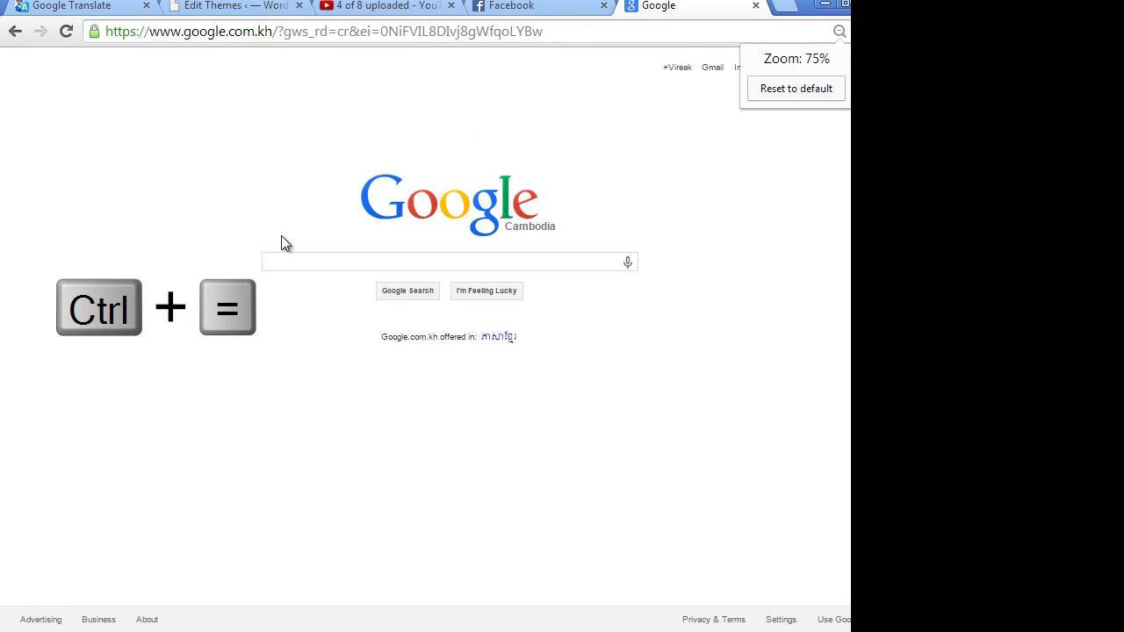
pyautogui.hotkey('ctrl', '=')
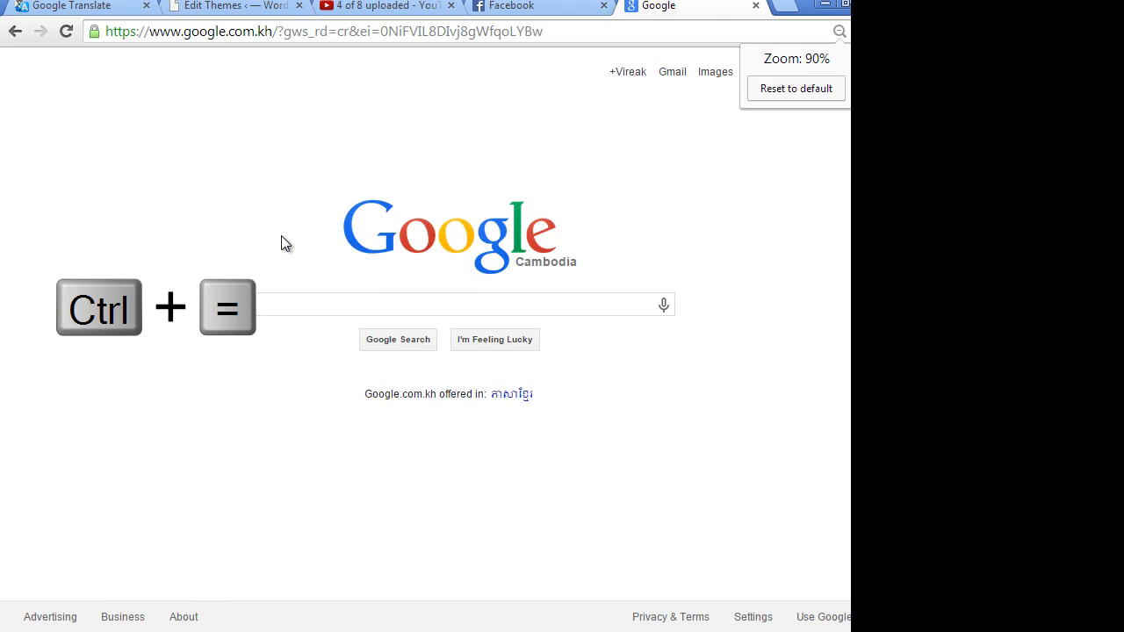
pyautogui.hotkey('ctrl', '=')
pyautogui.hotkey('ctrl', '=')
pyautogui.hotkey('ctrl', '=')
pyautogui.hotkey('ctrl', '=')
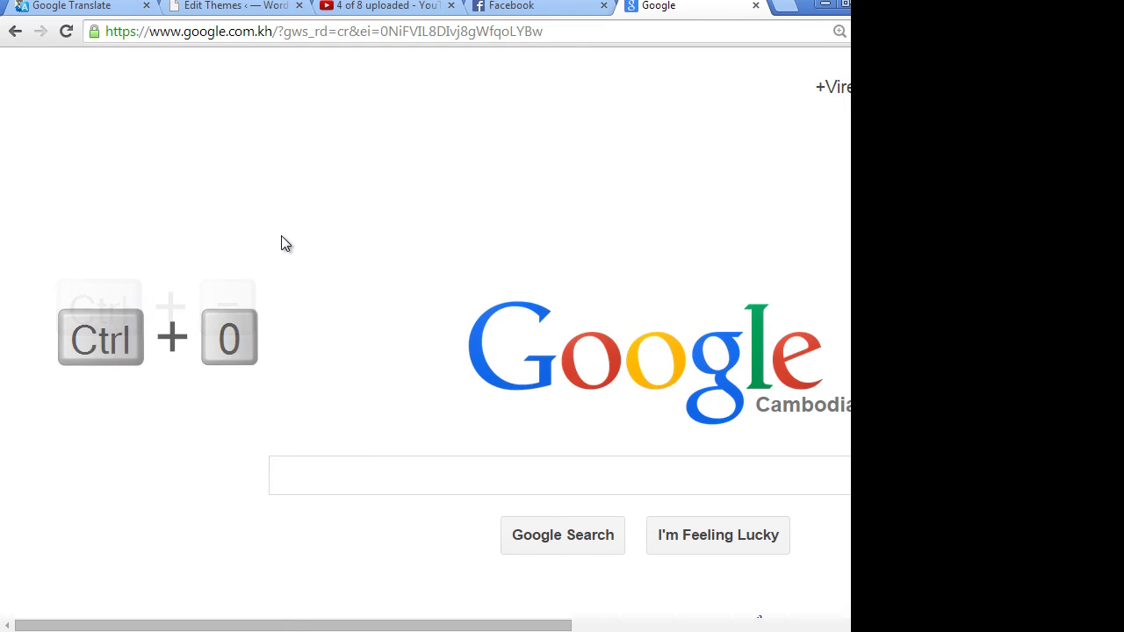
pyautogui.hotkey('ctrl', '0')
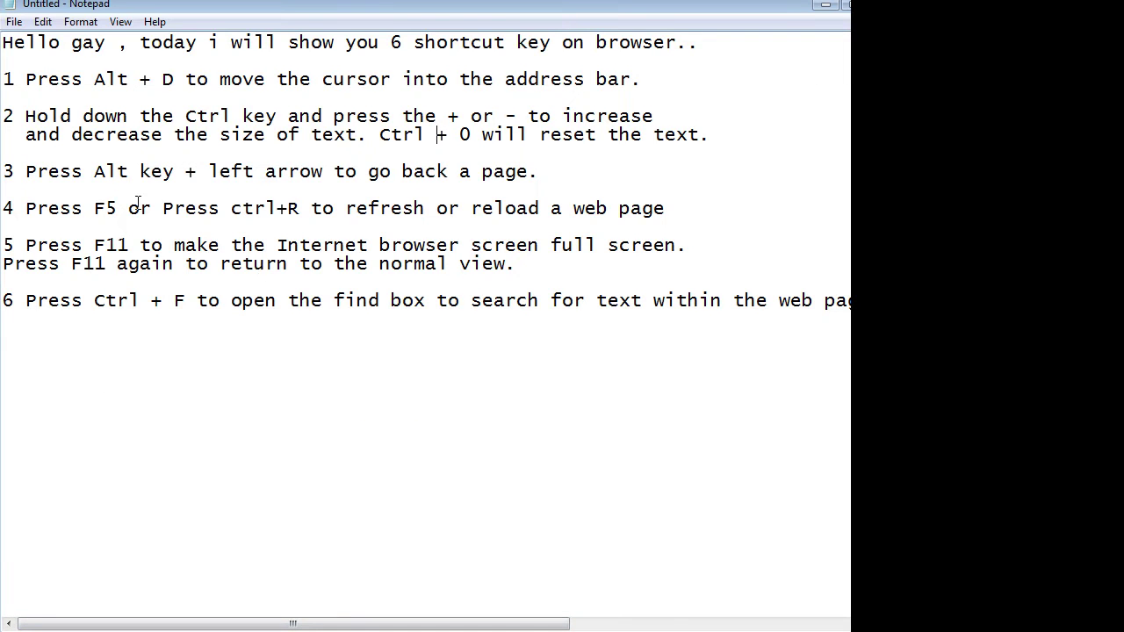
# - Highlight shortcut 3's 'Alt key + left arrow' wording in the Notepad list
pyautogui.moveTo(26, 172); pyautogui.dragTo(323, 174)
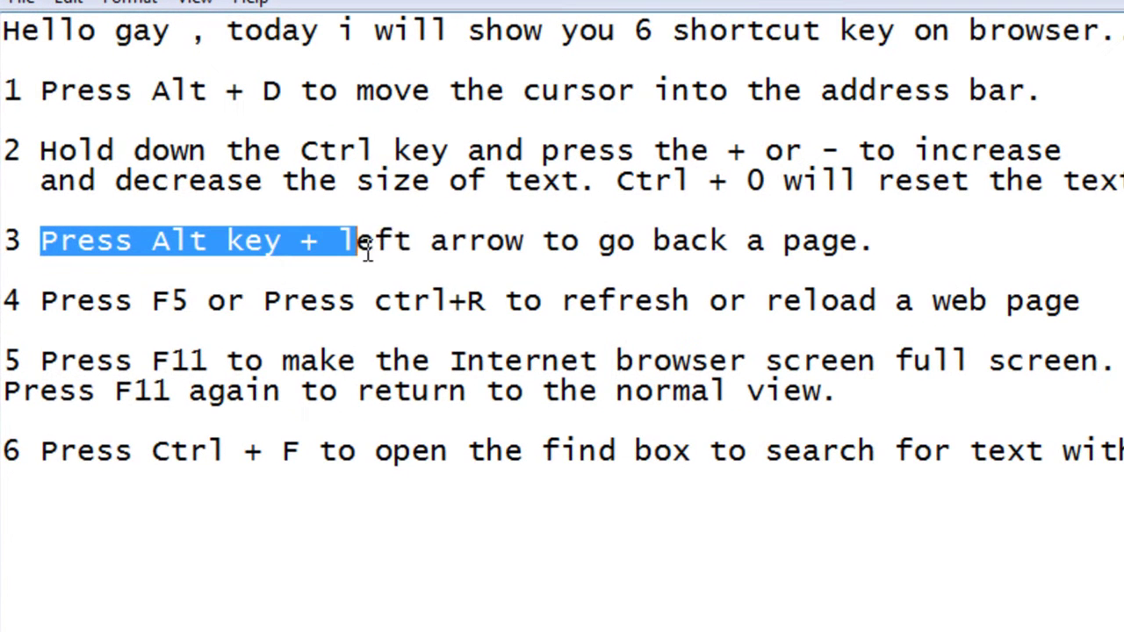
pyautogui.moveTo(531, 244); pyautogui.dragTo(891, 244)
pyautogui.click(229, 260)
pyautogui.moveTo(356, 237); pyautogui.dragTo(468, 239)
pyautogui.moveTo(151, 241); pyautogui.dragTo(281, 241)
pyautogui.moveTo(351, 171); pyautogui.dragTo(458, 171)
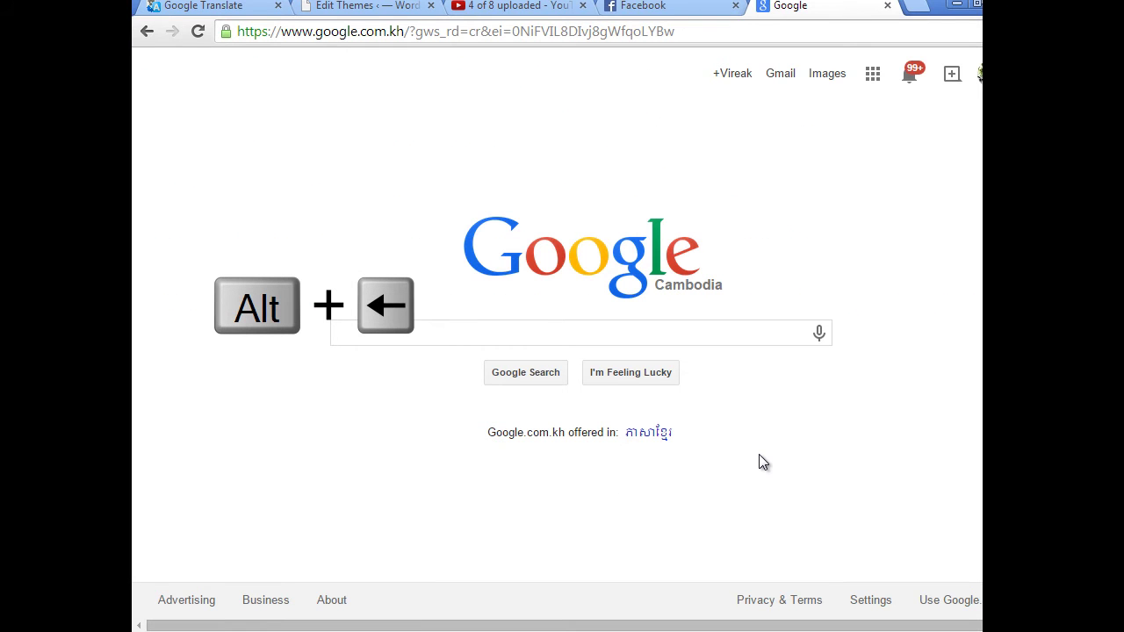
# - Go back one page with Alt+Left Arrow, then forward again to the Google homepage
pyautogui.hotkey('alt', 'Left')
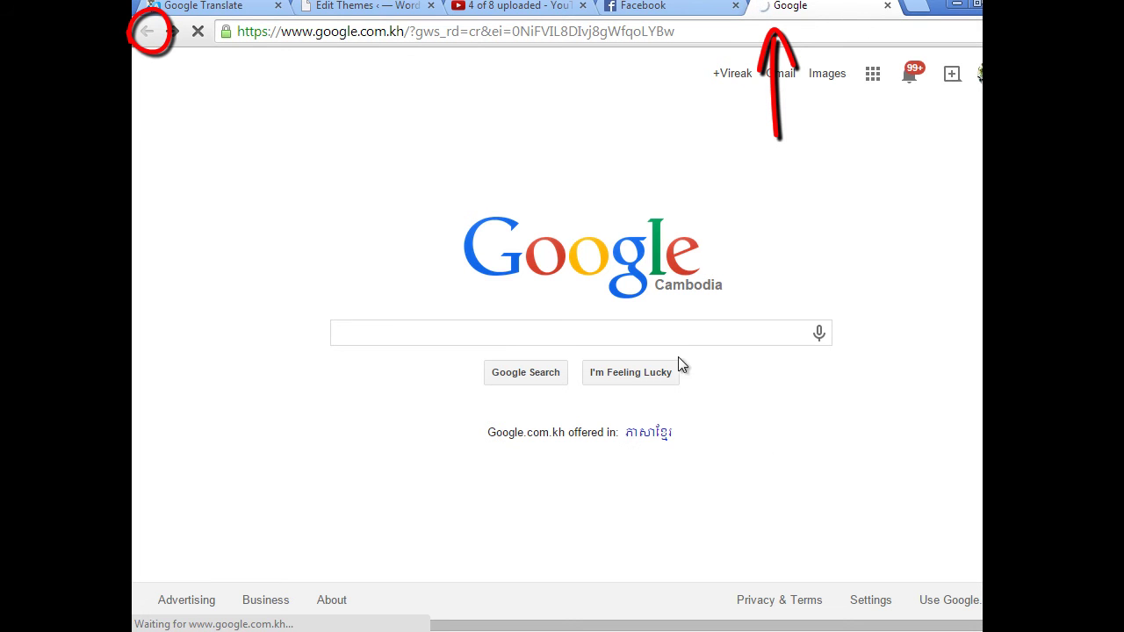
pyautogui.click(173, 33)
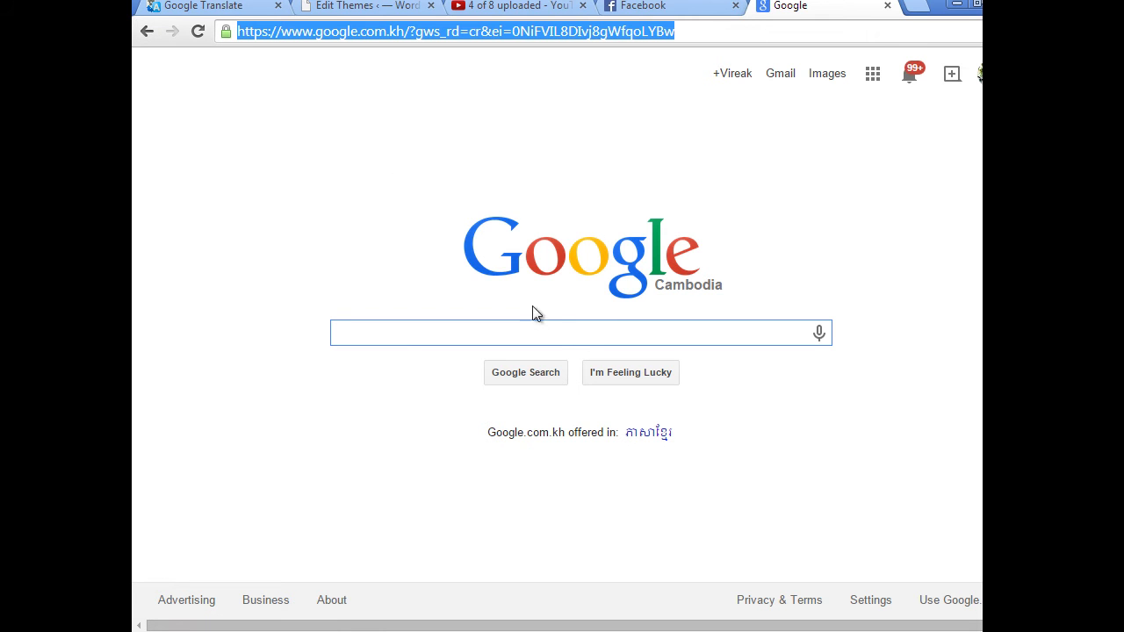
pyautogui.click(538, 330)
pyautogui.press('F5')
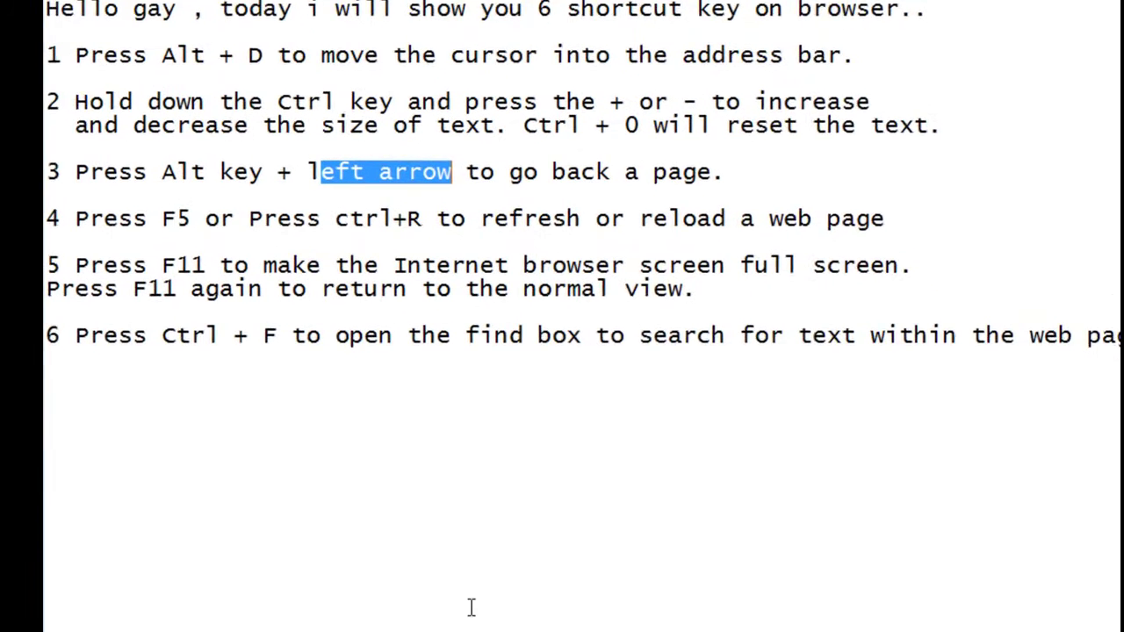
# - Highlight shortcut 4's tip on F5 or ctrl+R to refresh a web page
pyautogui.moveTo(14, 230)
pyautogui.mouseDown()
pyautogui.moveTo(350, 237)
pyautogui.moveTo(422, 227)
pyautogui.mouseUp()
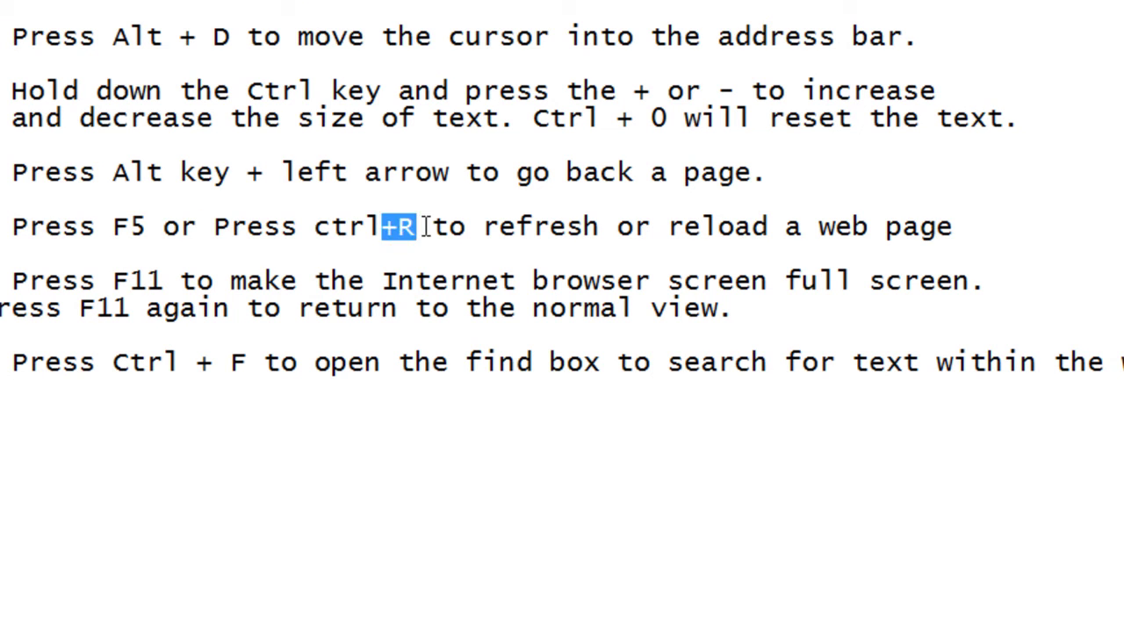
pyautogui.moveTo(300, 228); pyautogui.dragTo(430, 229)
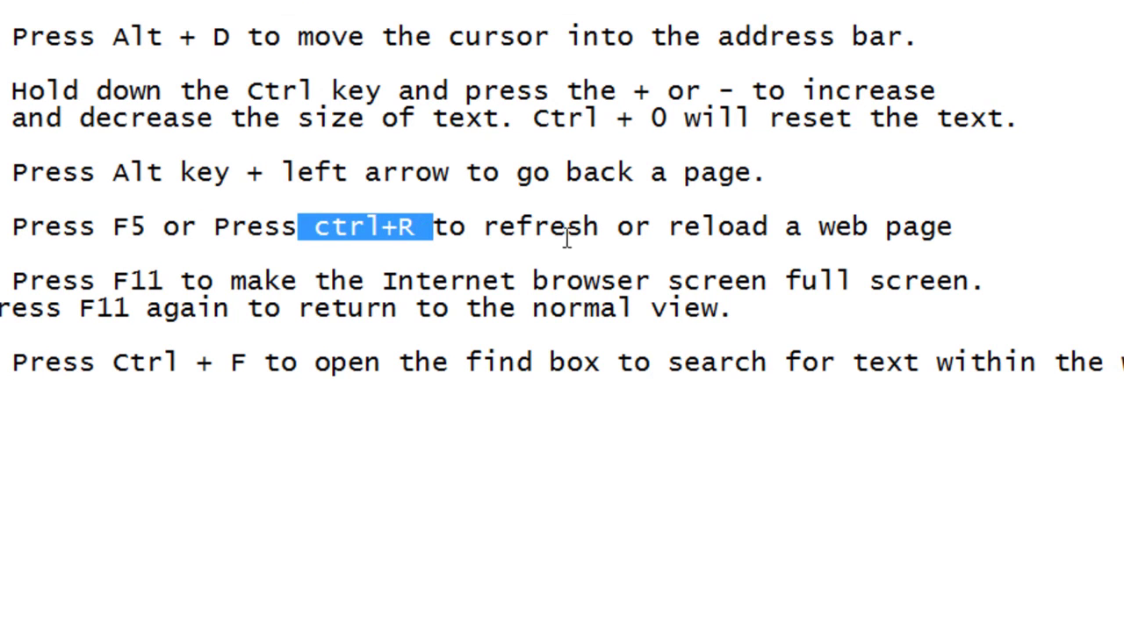
pyautogui.moveTo(502, 228); pyautogui.dragTo(955, 228)
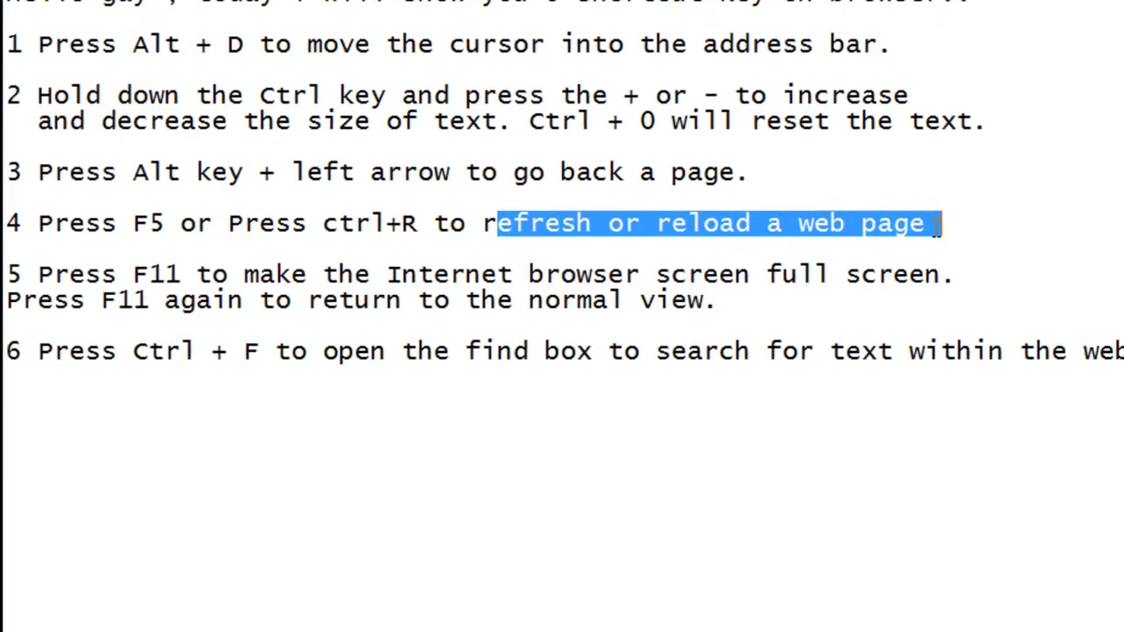
pyautogui.click(937, 226)
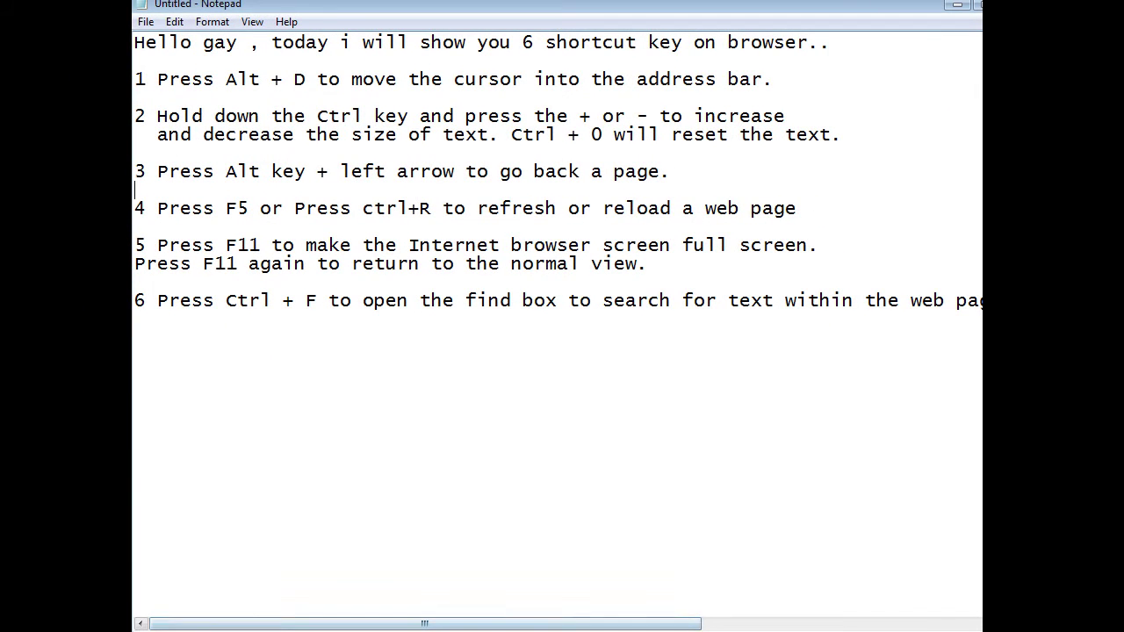
# - Reload the Google Cambodia homepage using Ctrl+R and F5 twice
pyautogui.hotkey('ctrl', 'r')
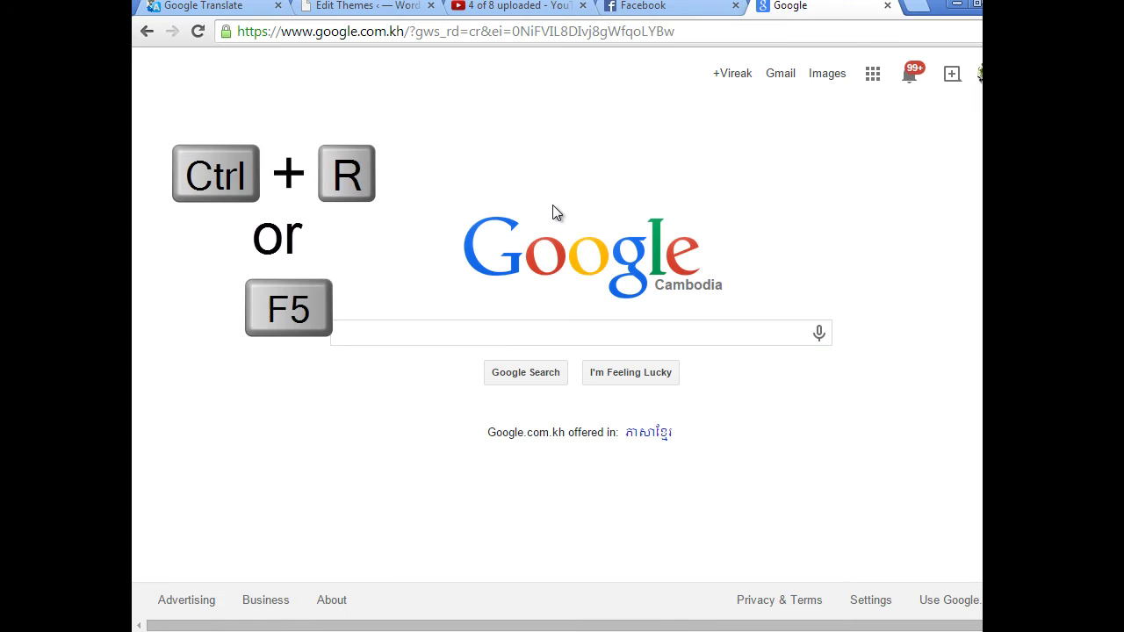
pyautogui.press('F5')
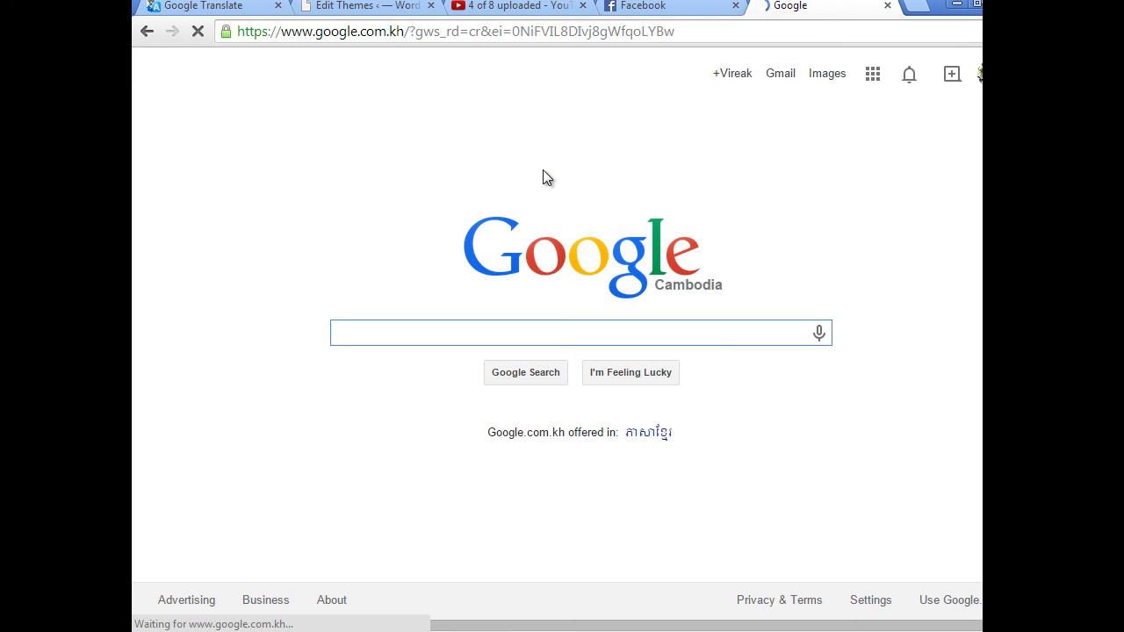
pyautogui.press('F5')
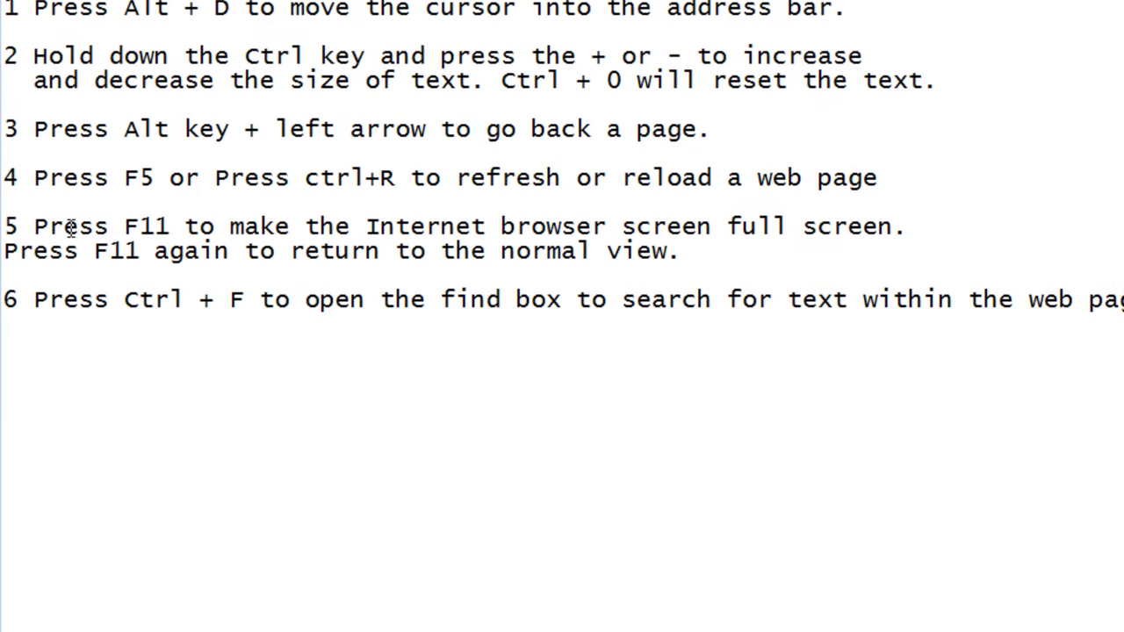
# - Highlight both lines of shortcut 5's full-screen tip, then press F11
pyautogui.moveTo(35, 226); pyautogui.dragTo(501, 228)
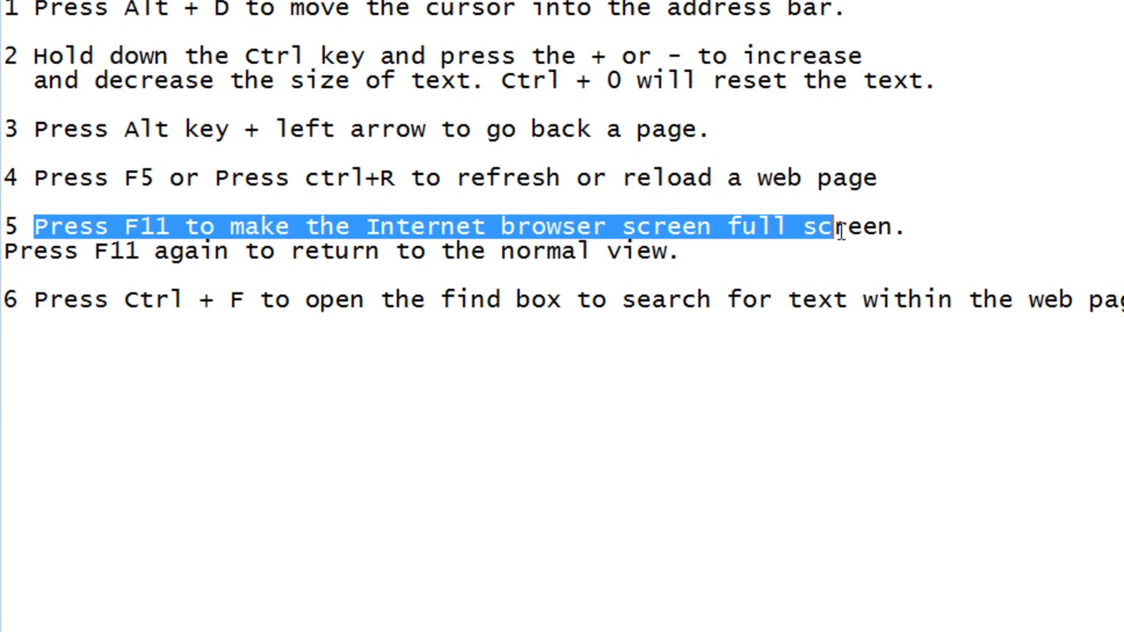
pyautogui.moveTo(500, 228)
pyautogui.mouseDown()
pyautogui.moveTo(363, 226)
pyautogui.moveTo(675, 252)
pyautogui.moveTo(666, 262)
pyautogui.mouseUp()
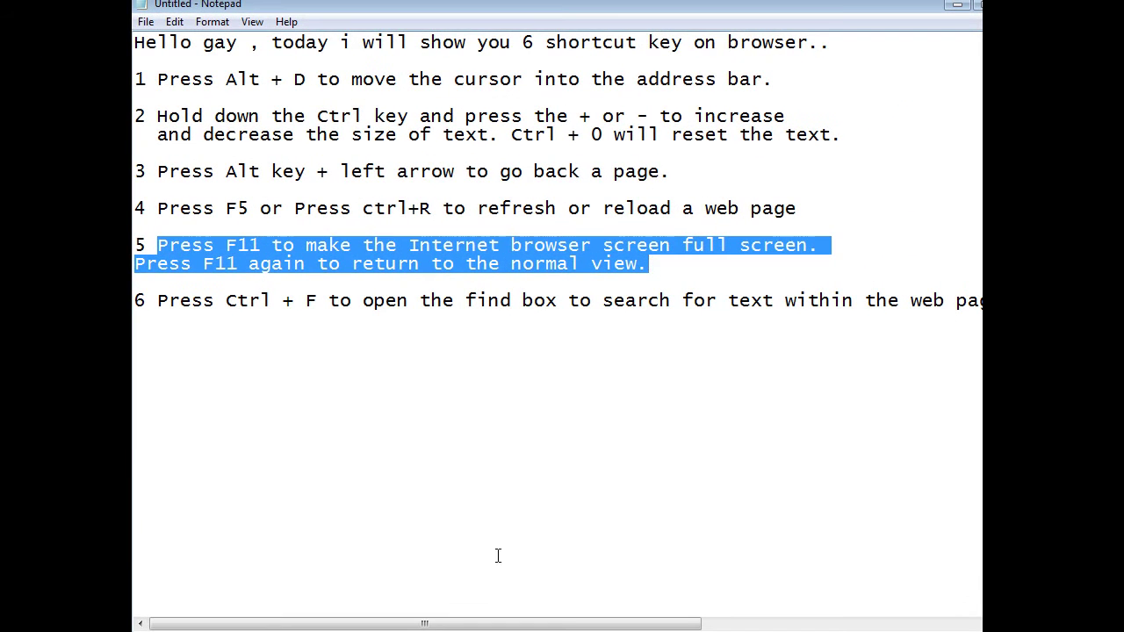
pyautogui.press('F11')
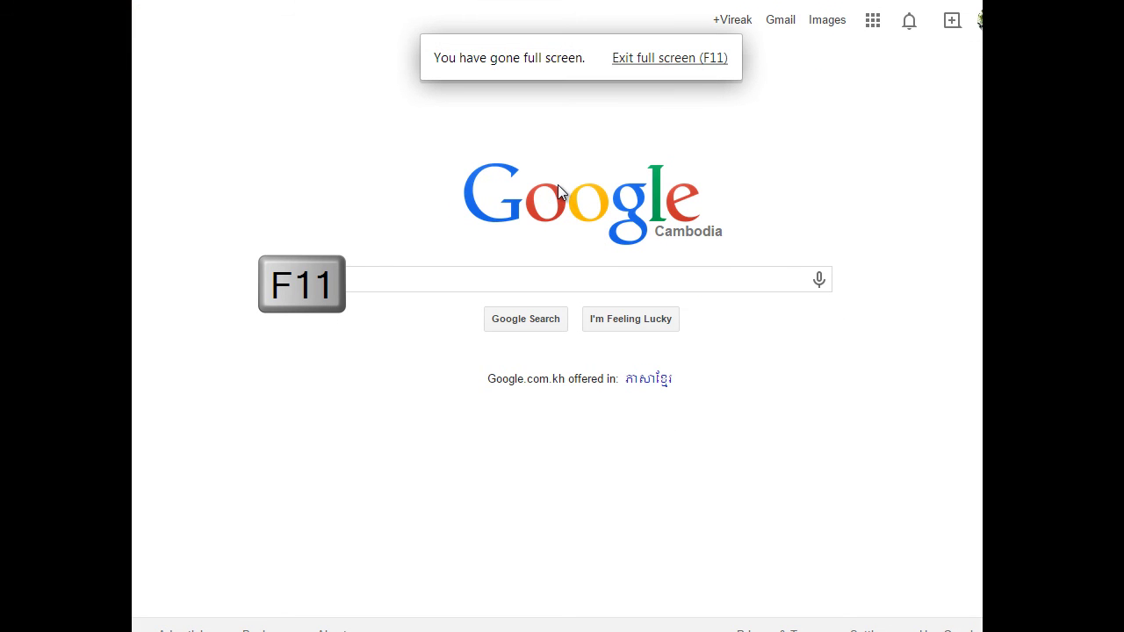
# - Toggle Chrome full screen on and off with F11, then highlight shortcut 6's find-box line
pyautogui.press('F11')
pyautogui.press('F11')
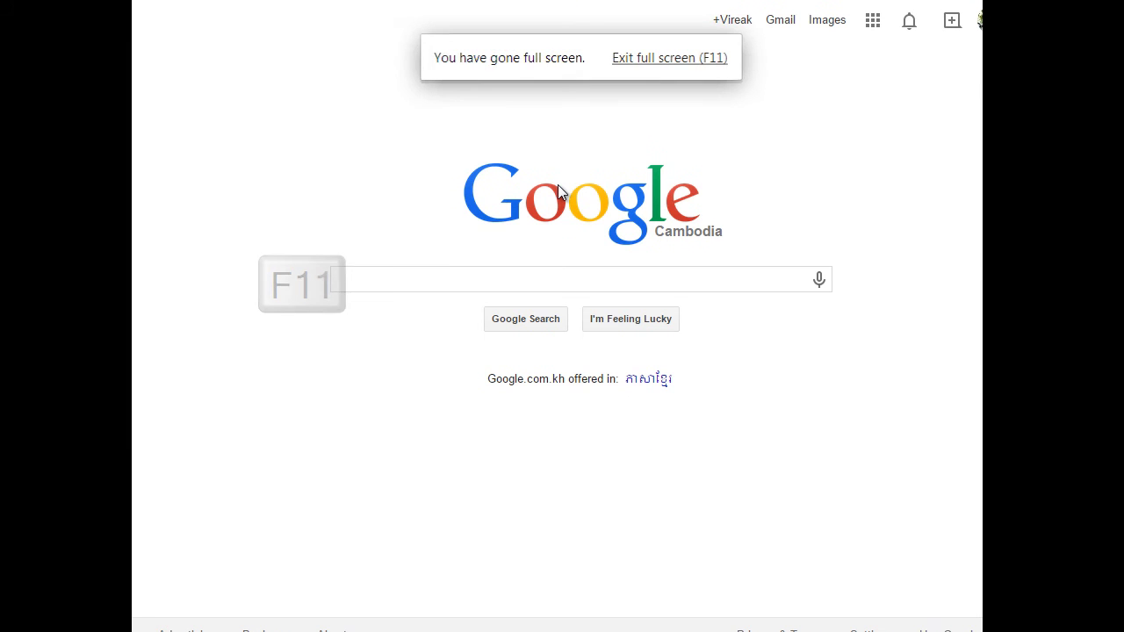
pyautogui.press('F11')
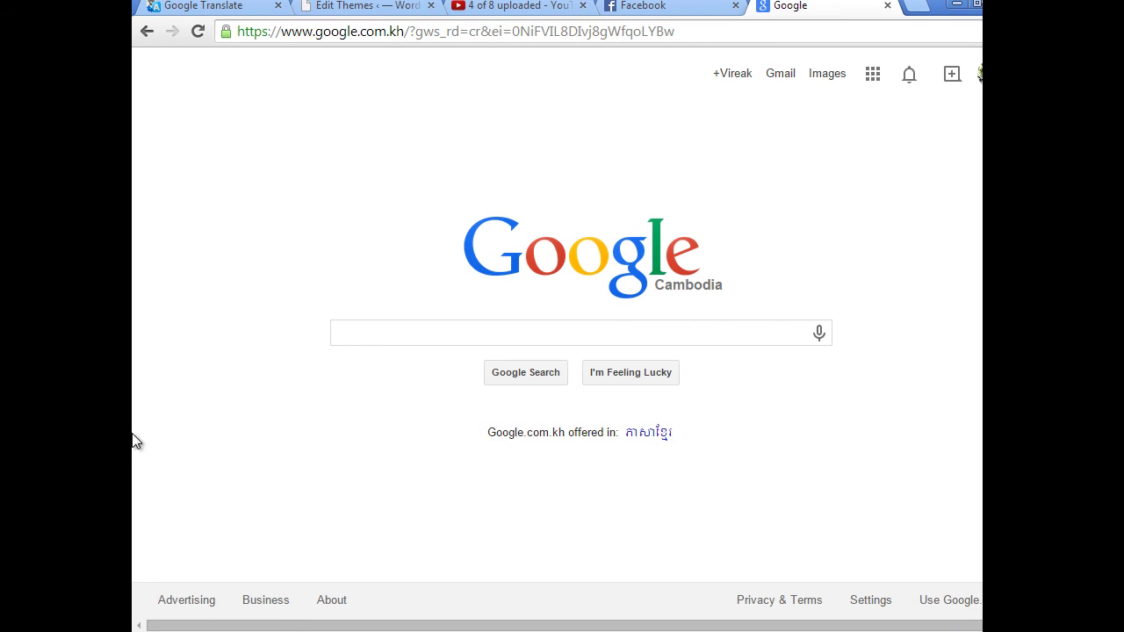
pyautogui.hotkey('alt', 'Tab')
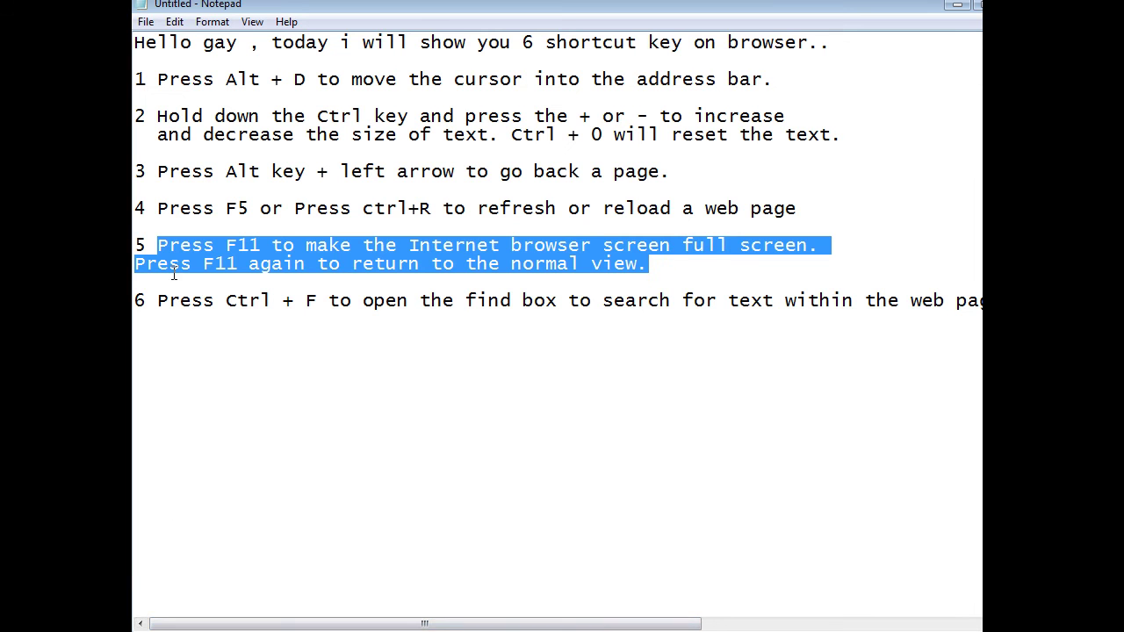
pyautogui.moveTo(157, 301); pyautogui.dragTo(559, 300)
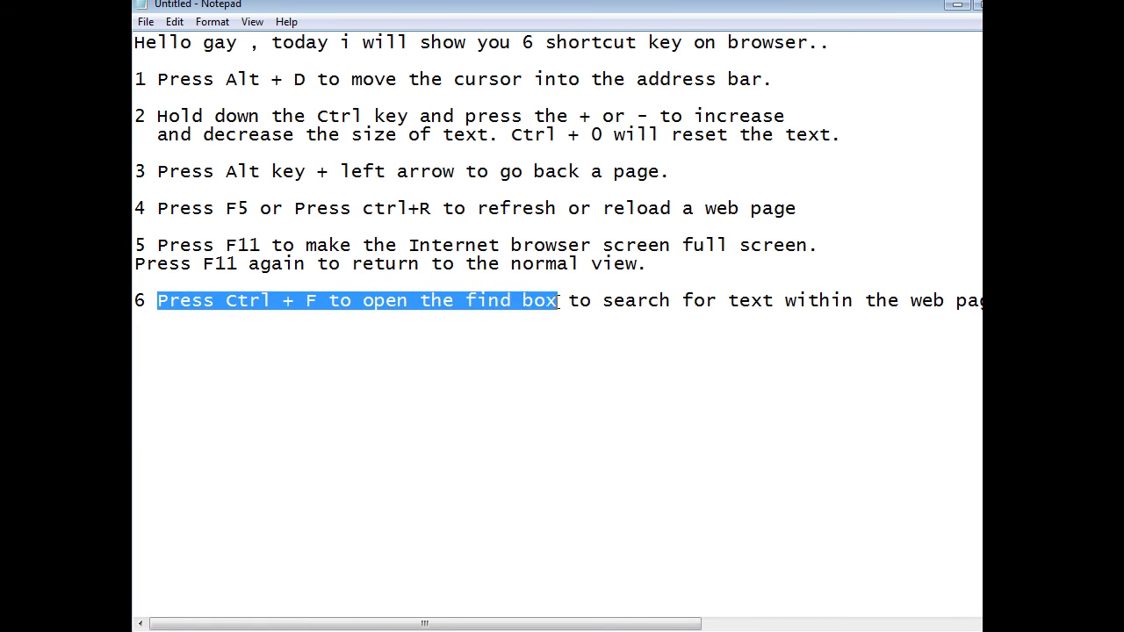
pyautogui.moveTo(158, 301); pyautogui.dragTo(979, 300)
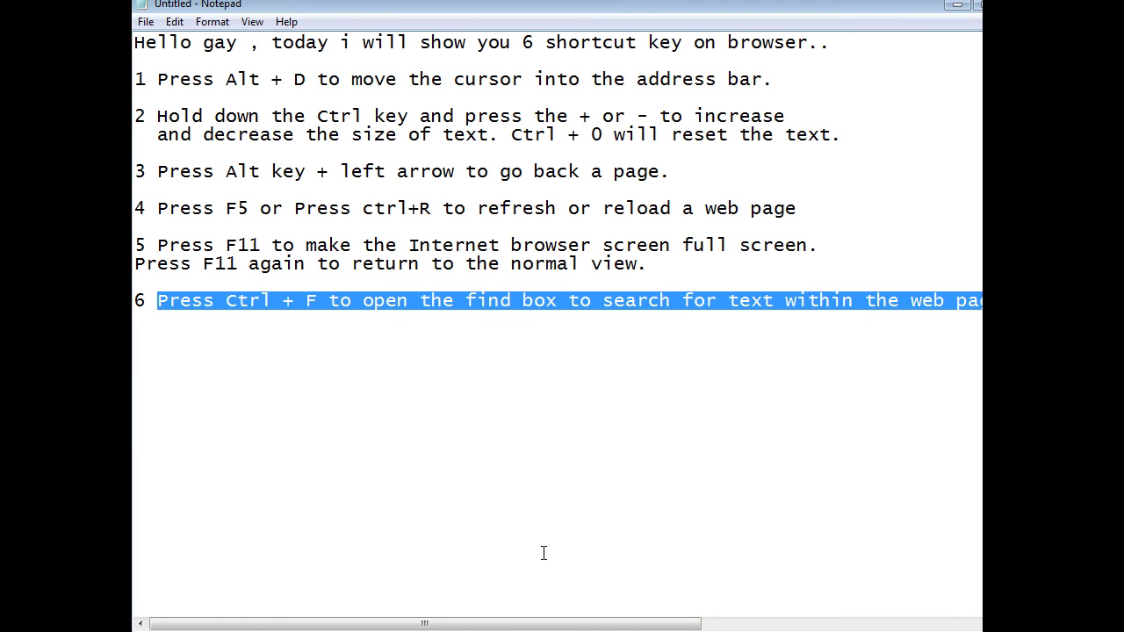
# - Demonstrate Ctrl+F by opening Chrome's find bar on the Google Cambodia homepage, then return to Notepad
pyautogui.hotkey('alt', 'Tab')
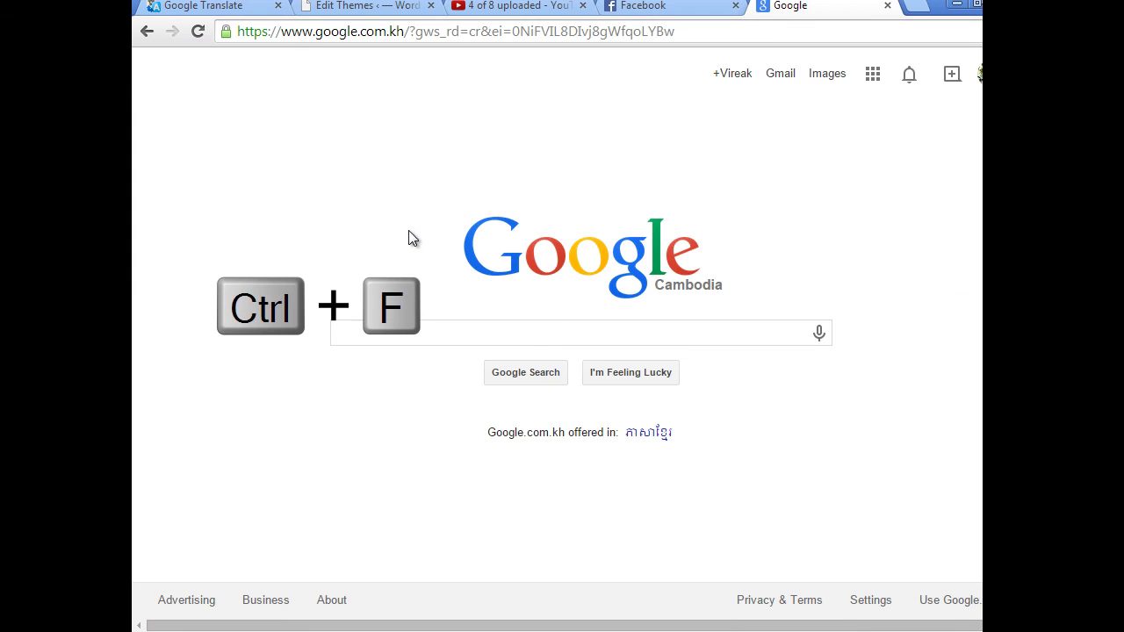
pyautogui.hotkey('ctrl', 'f')
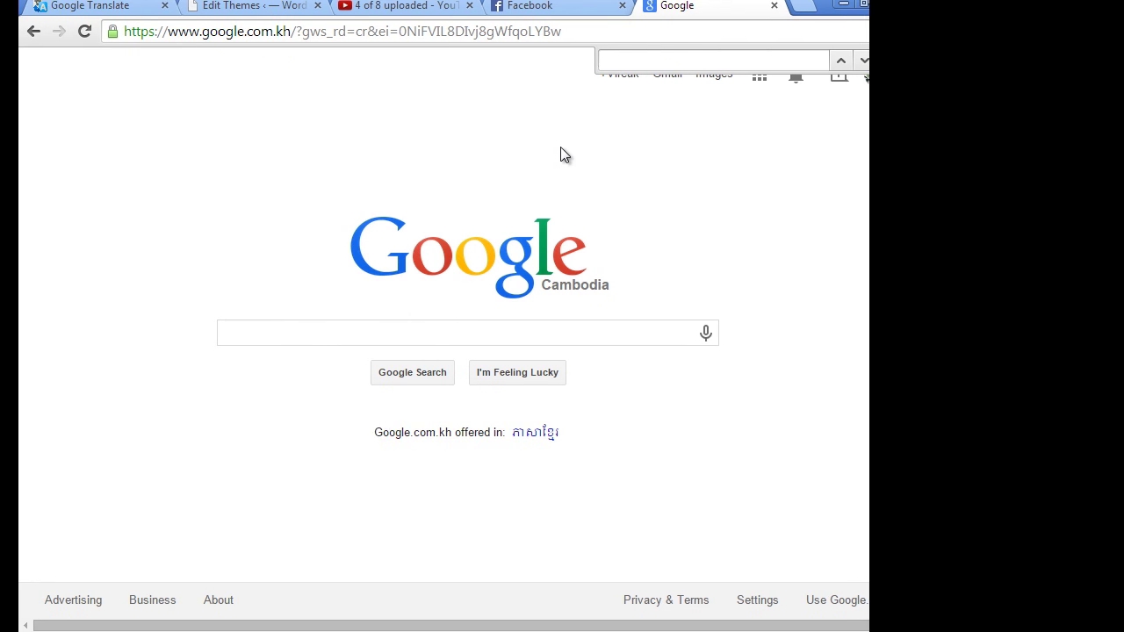
pyautogui.hotkey('alt', 'Tab')
# - Break item 6 so "you are reading." continues on its own second line
pyautogui.click(551, 301)
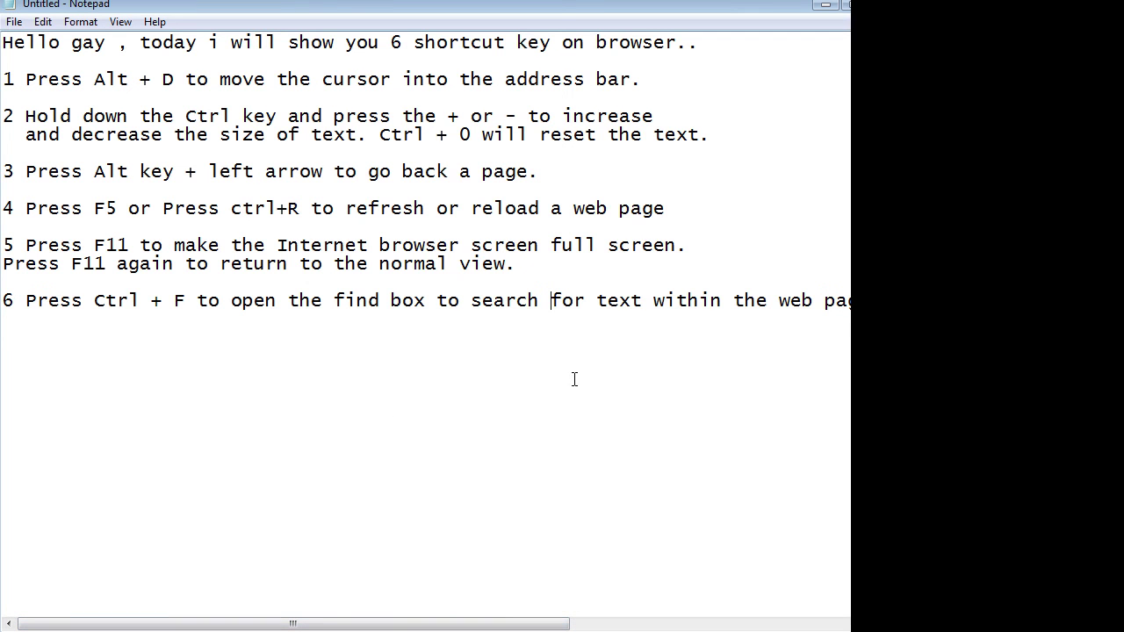
pyautogui.press('Return')
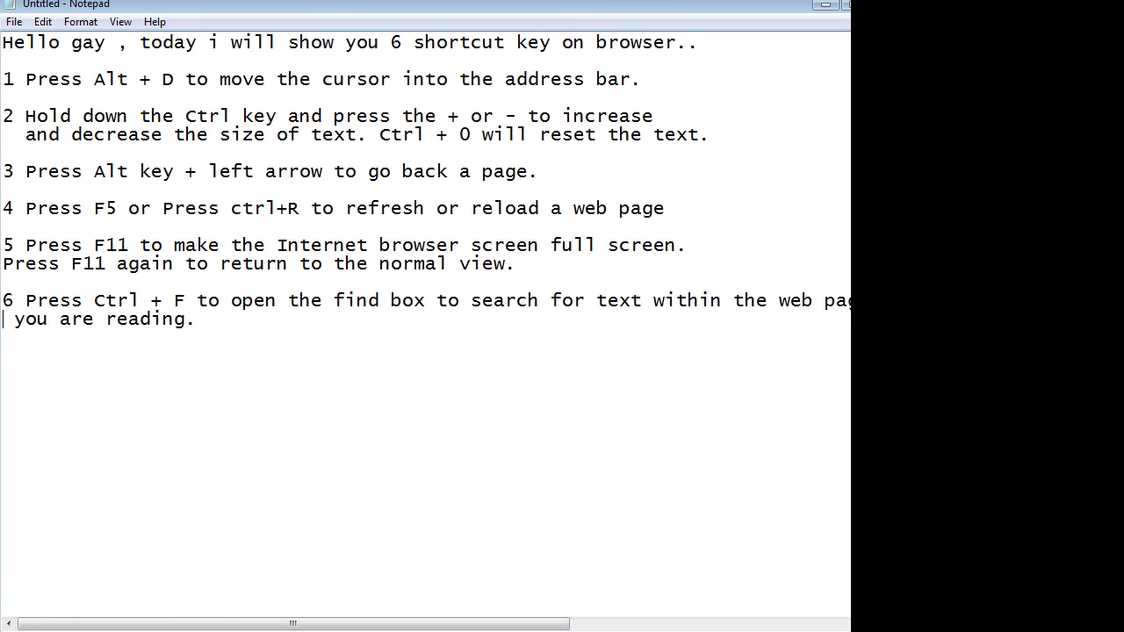